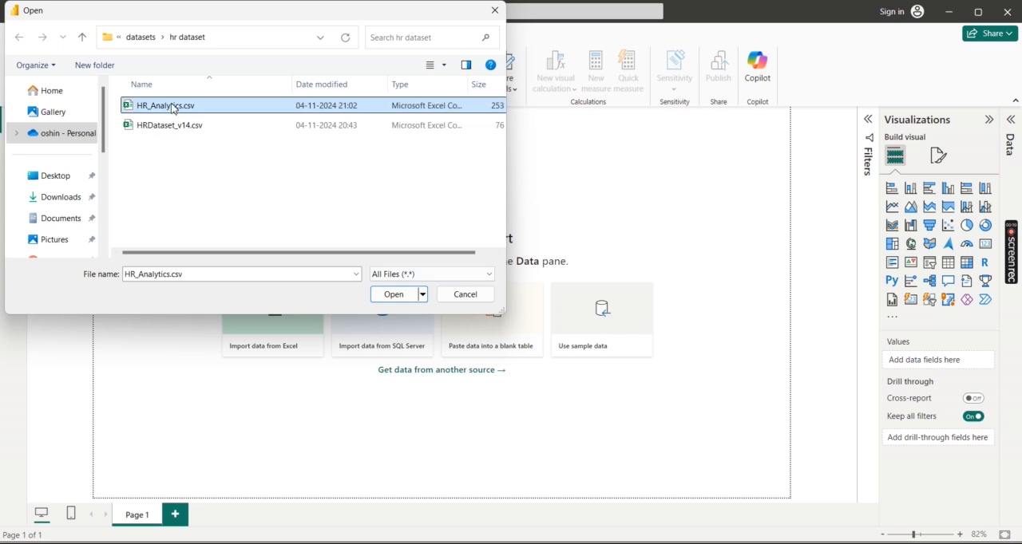
Step: Load HR_Analytics.csv into the report and display the HR_Analytics table's data with its field list expanded
{"action": "left_click", "coordinate": [395, 295]}
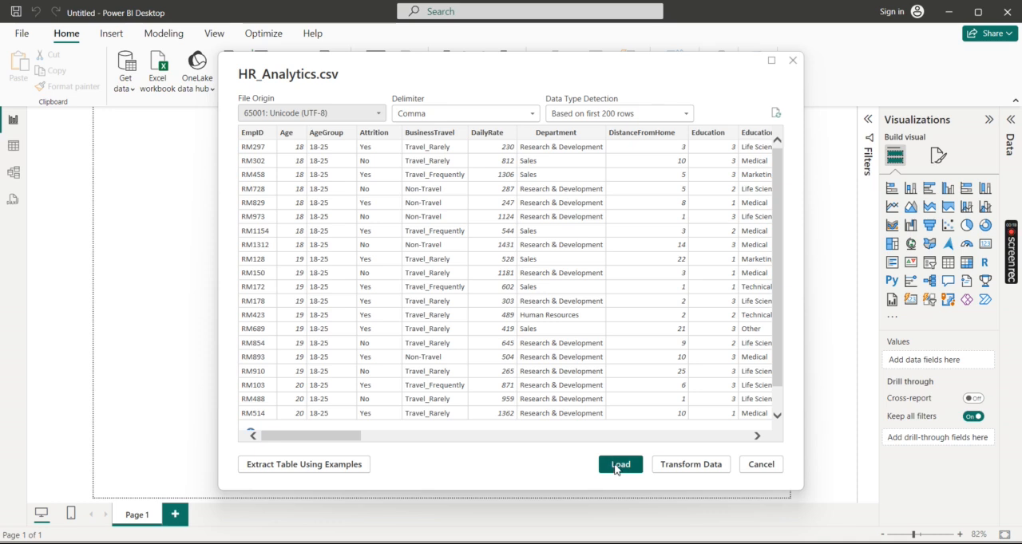
{"action": "left_click", "coordinate": [618, 462]}
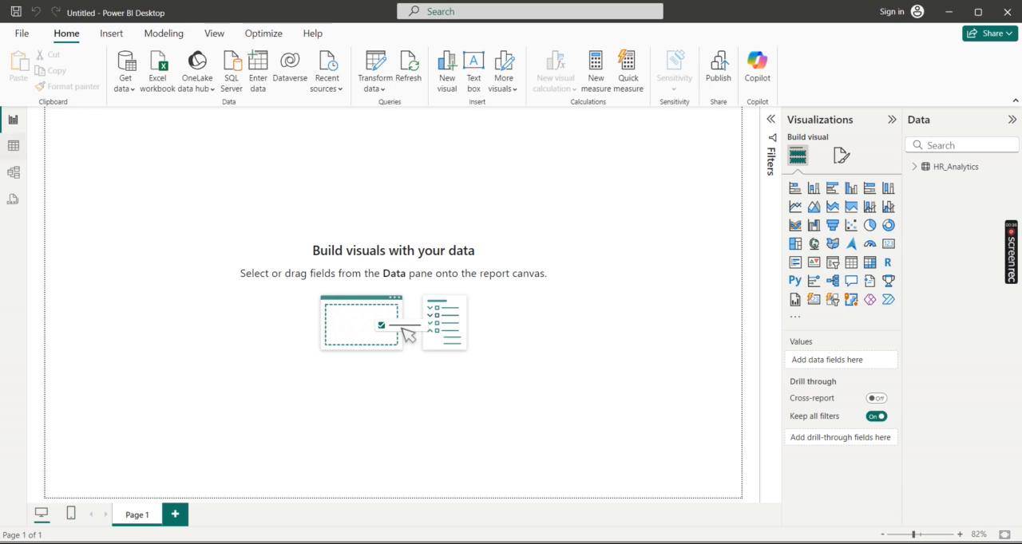
{"action": "left_click", "coordinate": [13, 146]}
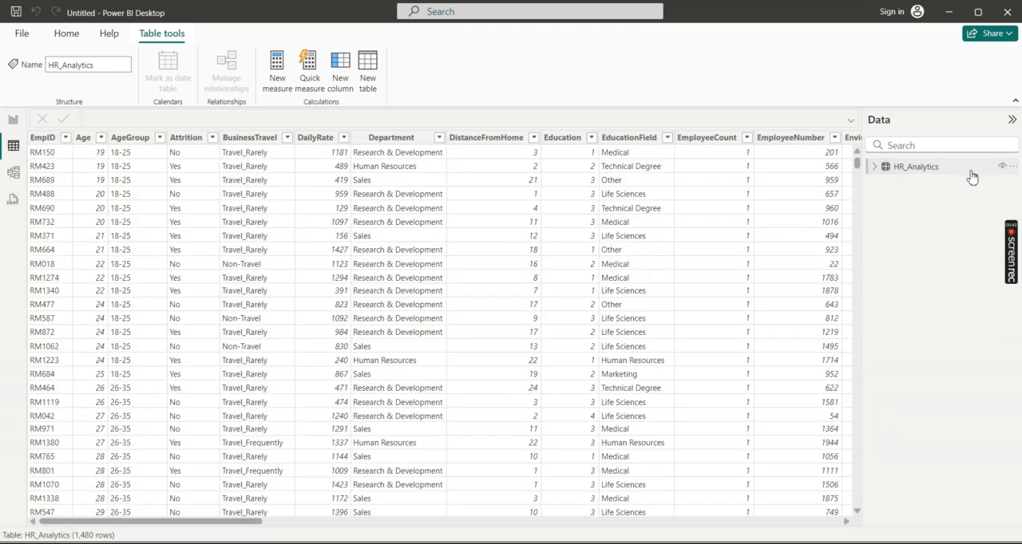
{"action": "left_click", "coordinate": [878, 174]}
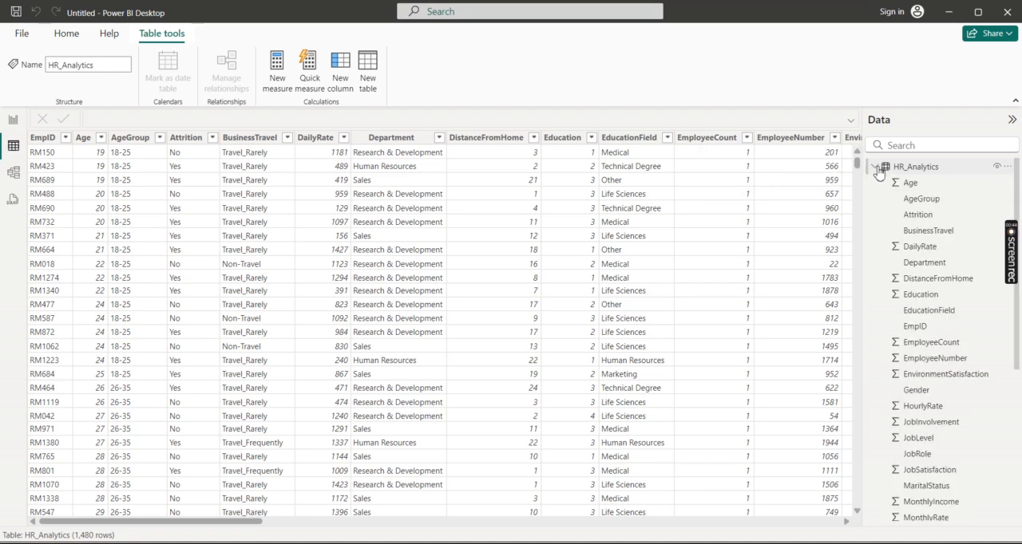
Step: Add a calculated column named Attrition Status to the HR_Analytics table
{"action": "left_click", "coordinate": [1008, 169]}
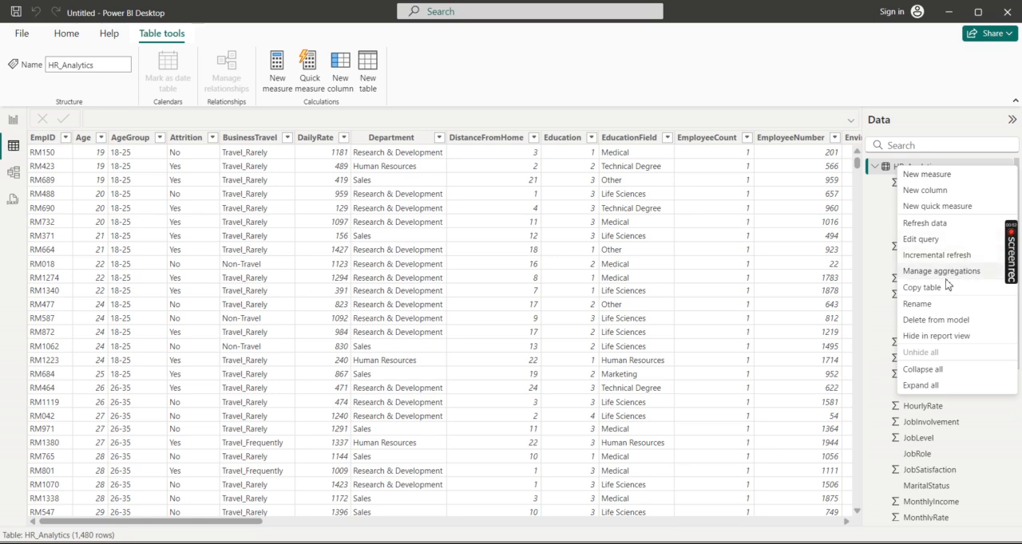
{"action": "left_click", "coordinate": [953, 195]}
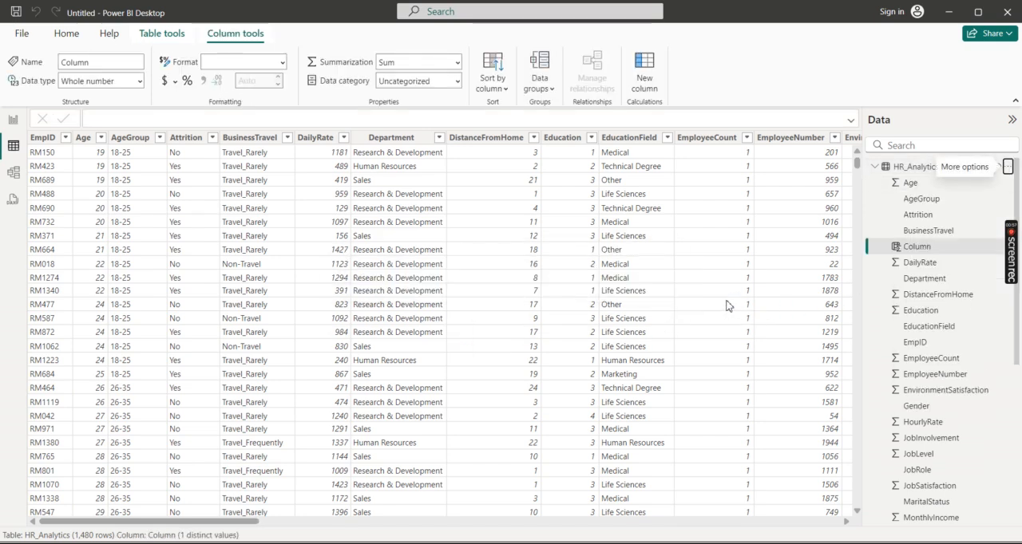
{"action": "key", "text": "BackSpace"}
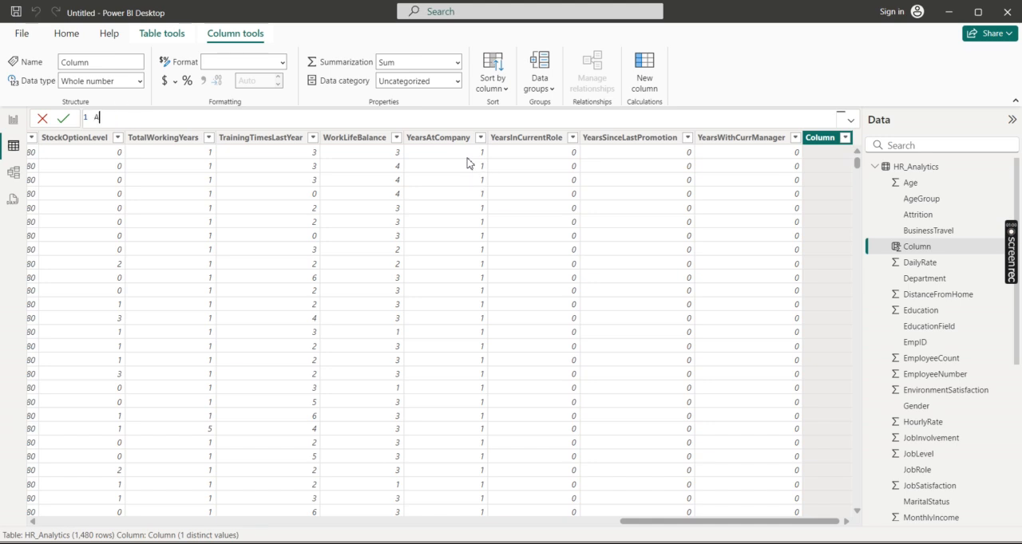
{"action": "type", "text": "ttr"}
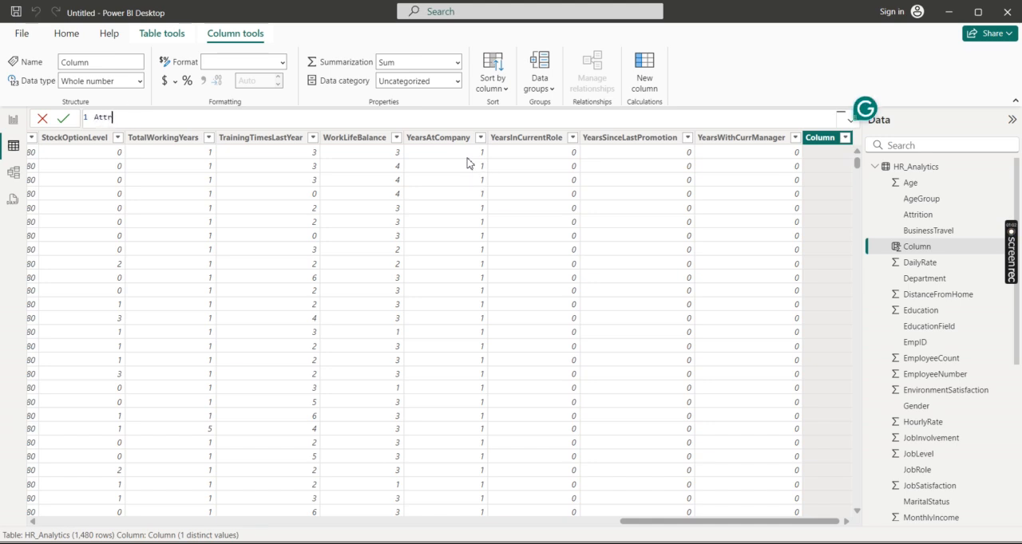
{"action": "type", "text": "ition Stat"}
{"action": "type", "text": "us = IF("}
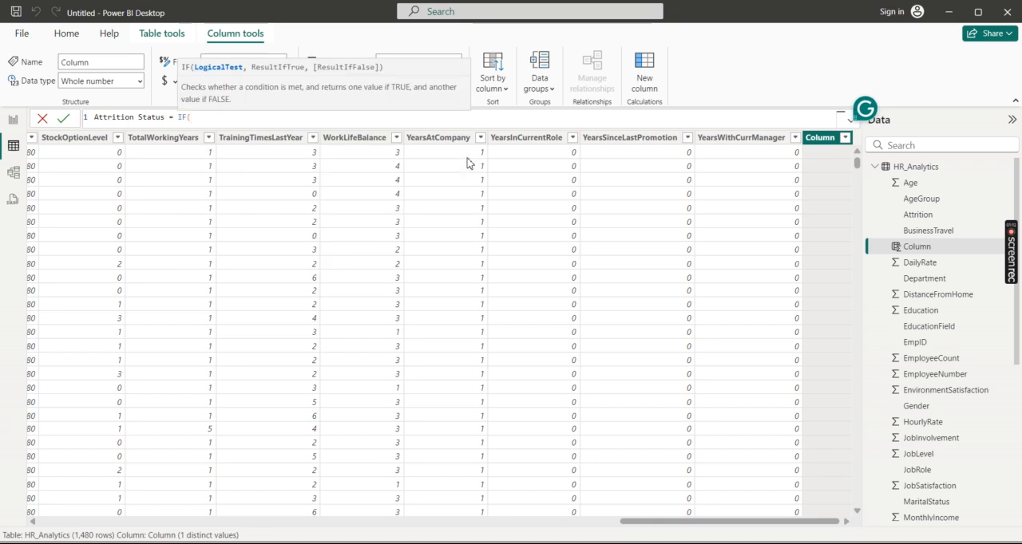
{"action": "type", "text": "Att"}
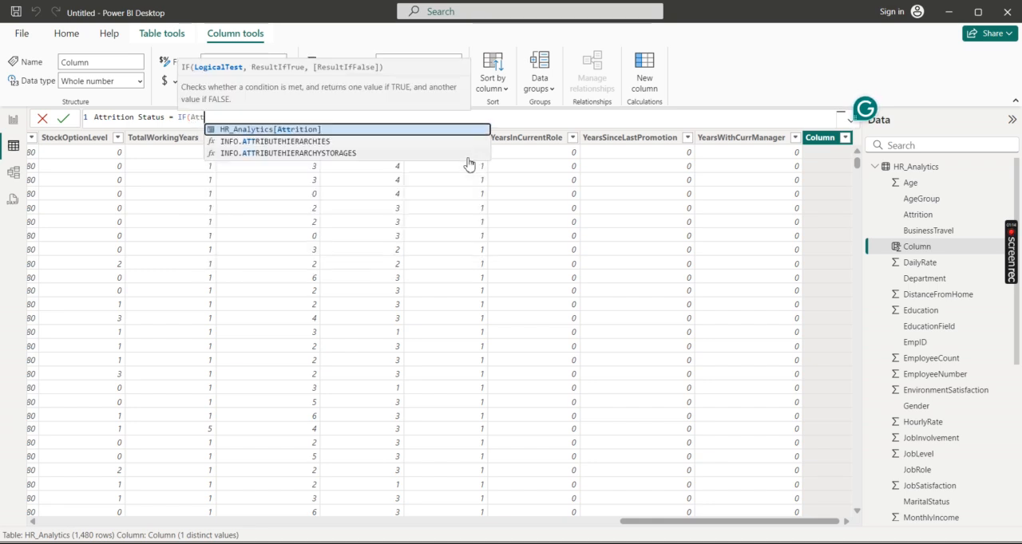
Step: Define Attrition Status with an IF that returns 1 where HR_Analytics[Attrition] equals "Yes" and 0 otherwise
{"action": "key", "text": "Tab"}
{"action": "type", "text": "="}
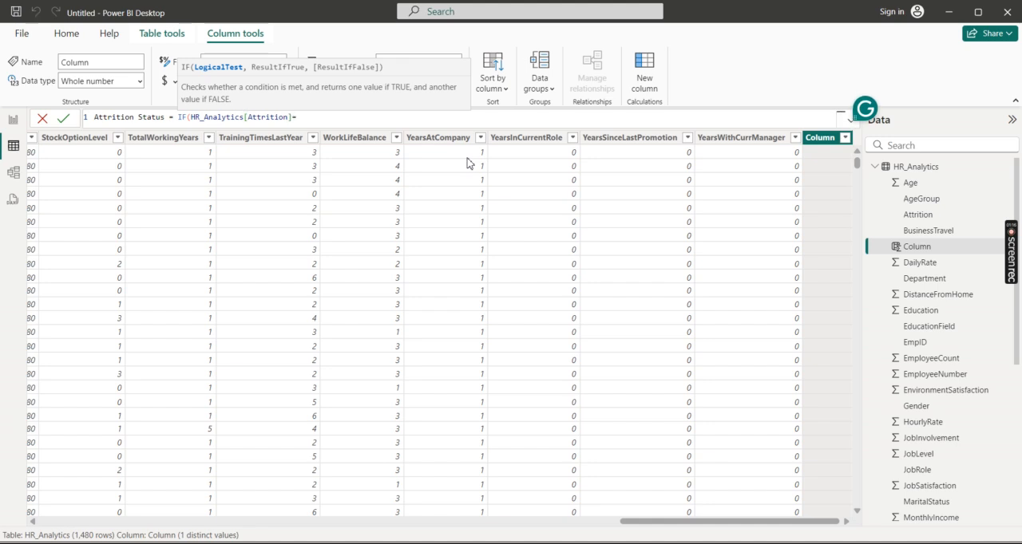
{"action": "type", "text": "\"Yes\", 1"}
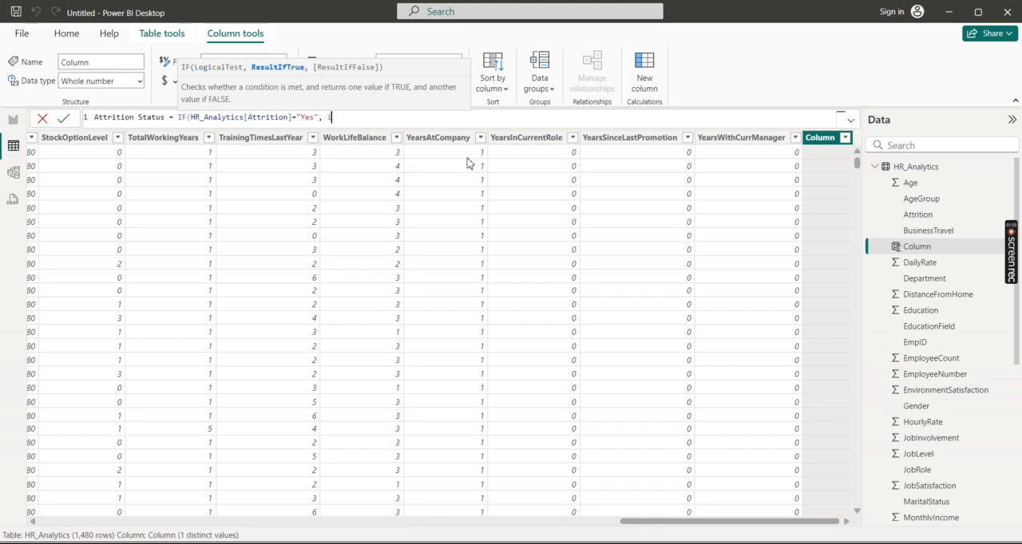
{"action": "type", "text": ", 0)"}
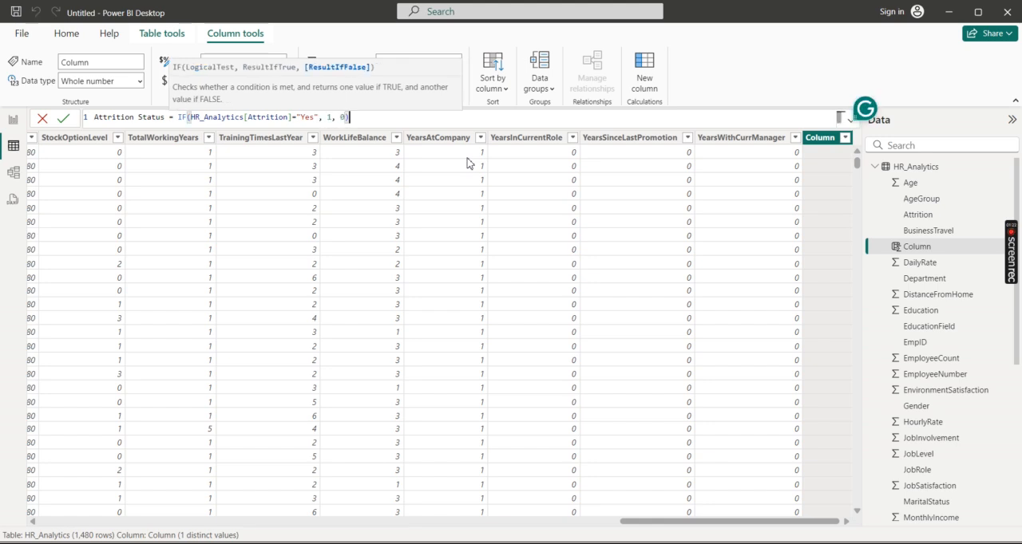
{"action": "key", "text": "Return"}
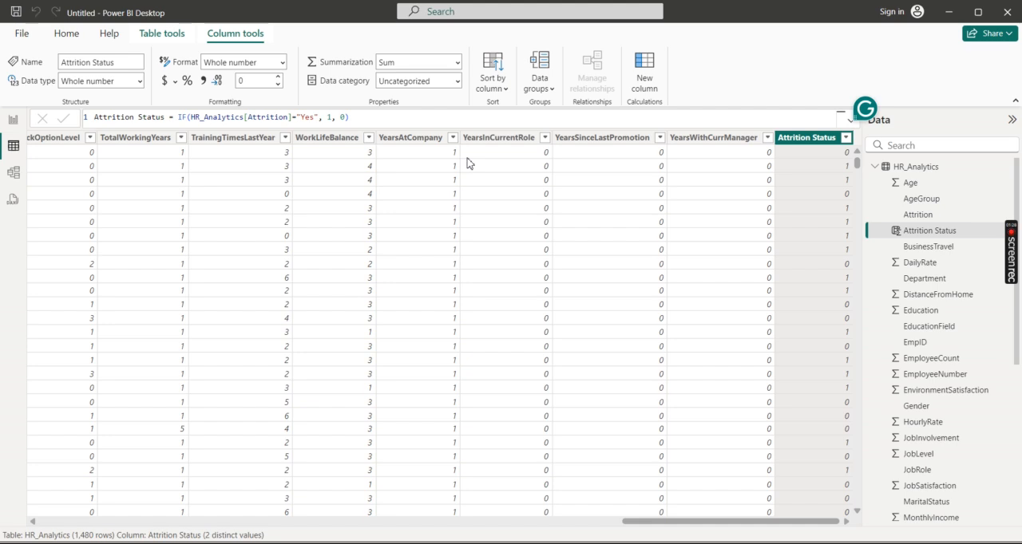
Step: Add a calculated column named Active Employees to the HR_Analytics table and start its formula with IF
{"action": "left_click", "coordinate": [1005, 167]}
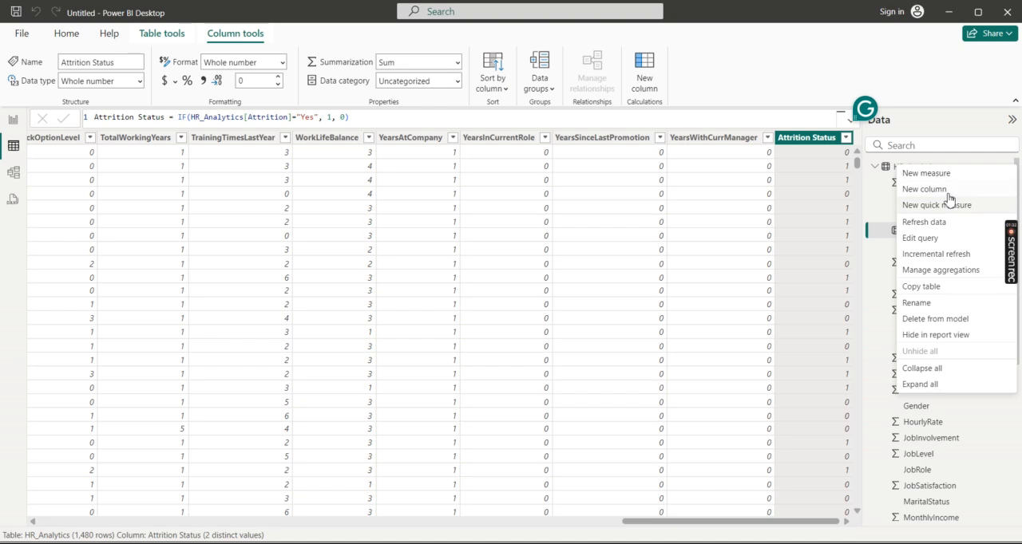
{"action": "left_click", "coordinate": [947, 202]}
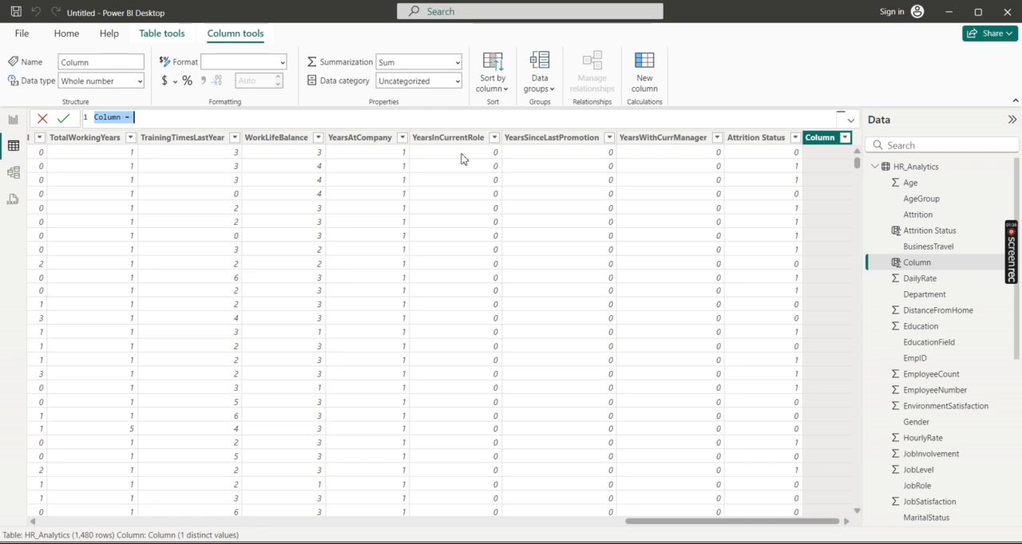
{"action": "key", "text": "BackSpace"}
{"action": "type", "text": "Acr"}
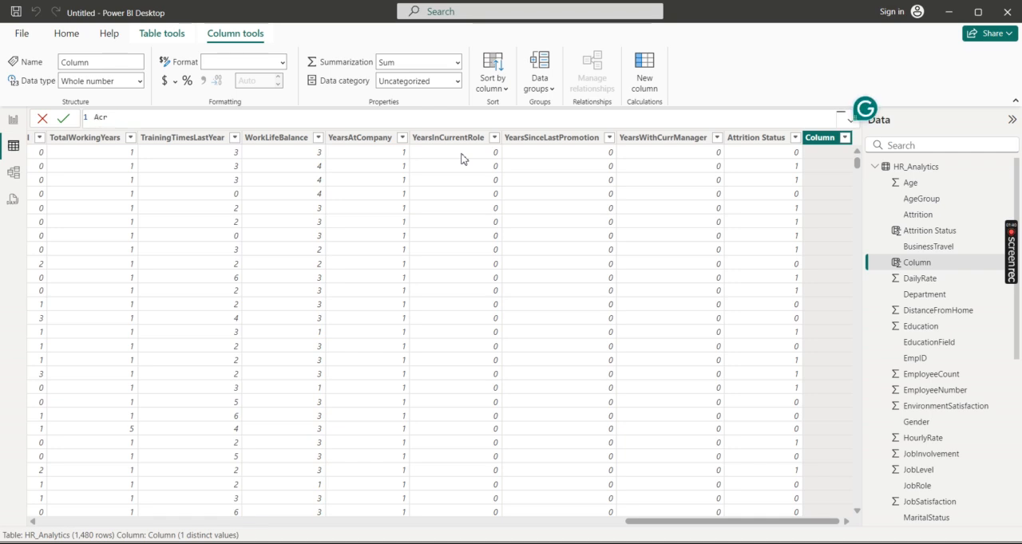
{"action": "type", "text": "ive Employees = o"}
{"action": "key", "text": "BackSpace"}
{"action": "type", "text": "IF(attr"}
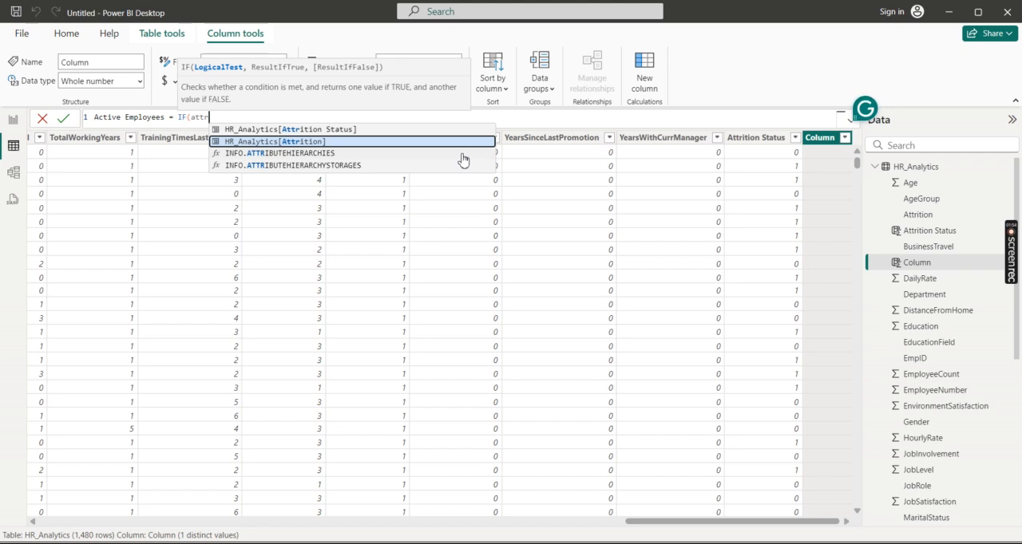
{"action": "key", "text": "Up"}
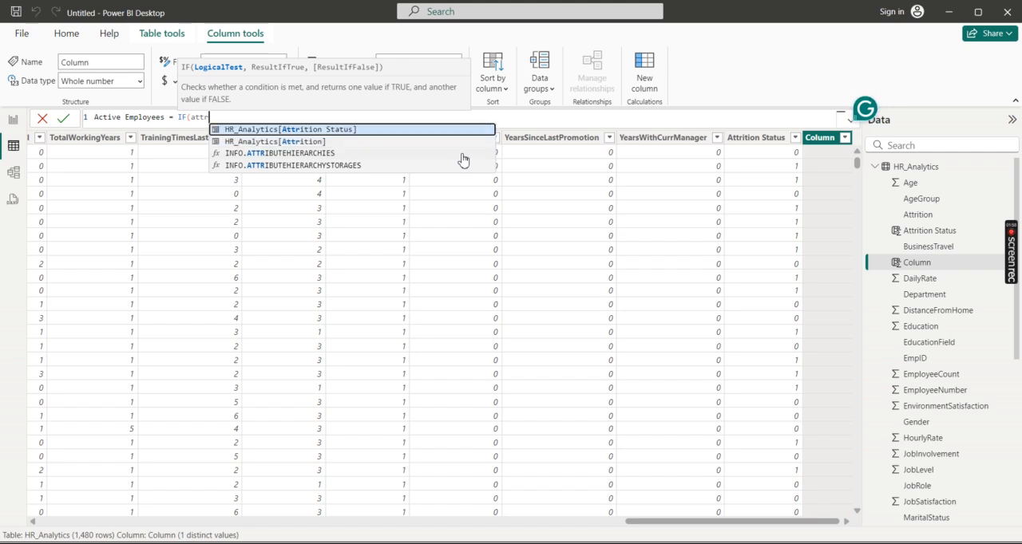
{"action": "key", "text": "Tab"}
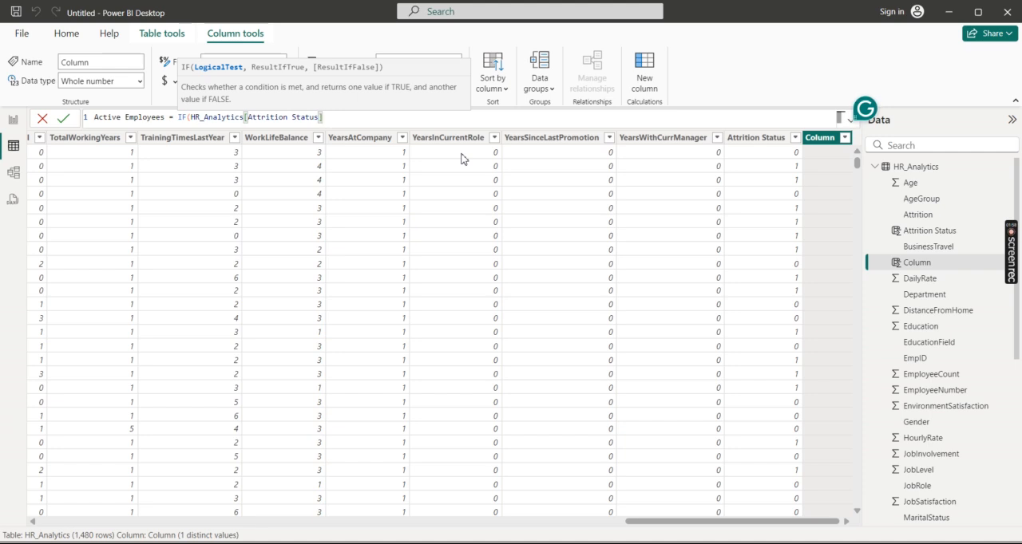
{"action": "key", "text": "BackSpace"}
{"action": "key", "text": "BackSpace"}
{"action": "key", "text": "BackSpace"}
{"action": "key", "text": "BackSpace"}
{"action": "key", "text": "BackSpace"}
{"action": "key", "text": "BackSpace"}
{"action": "key", "text": "BackSpace"}
{"action": "key", "text": "BackSpace"}
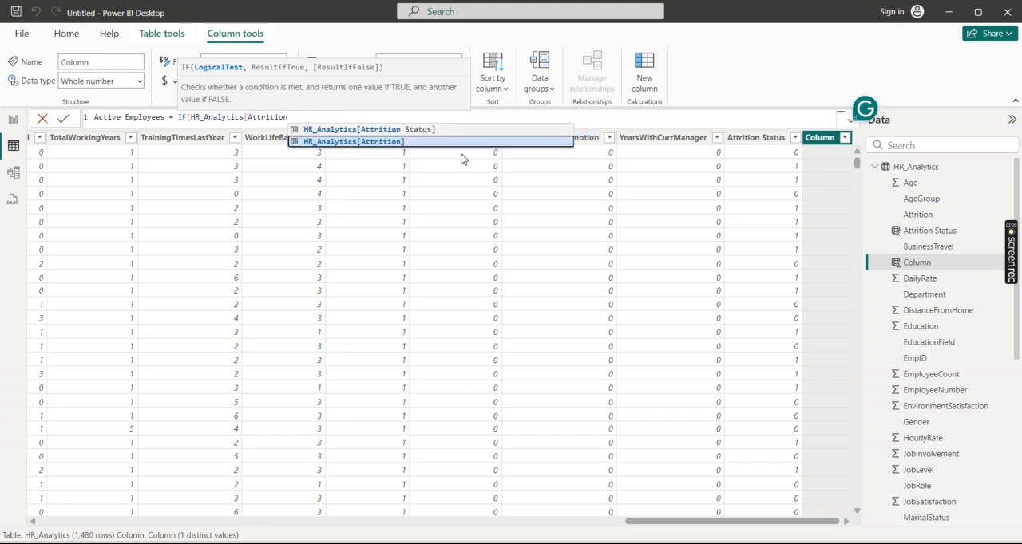
Step: Complete the Active Employees formula so that HR_Analytics[Attrition] = "No" returns 1 and anything else returns 0
{"action": "key", "text": "Tab"}
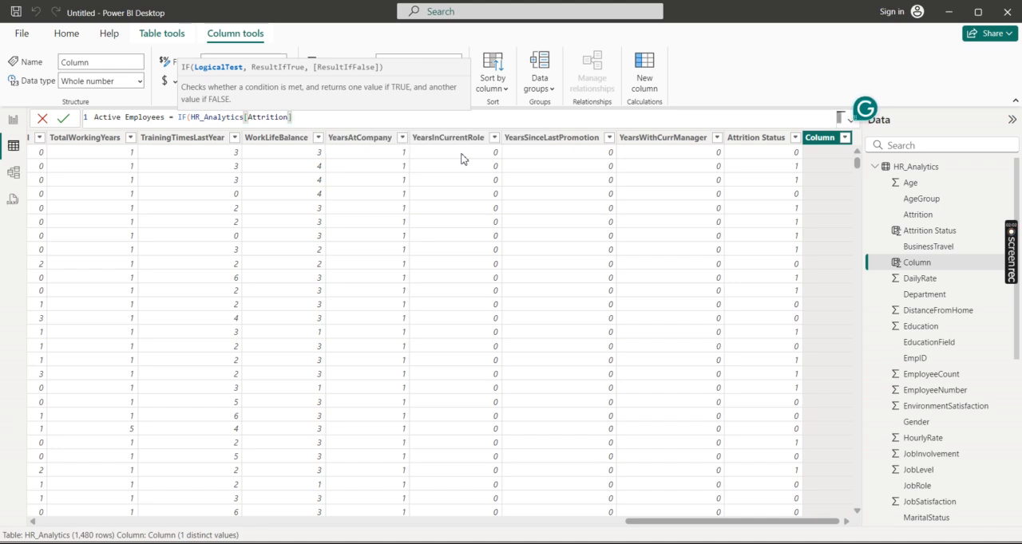
{"action": "type", "text": "= \""}
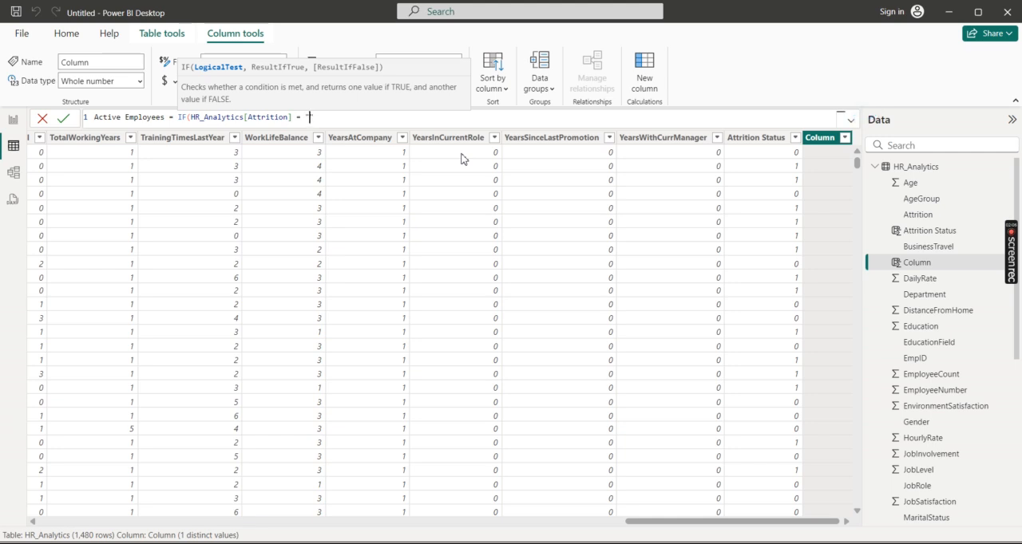
{"action": "type", "text": "No\", 1, "}
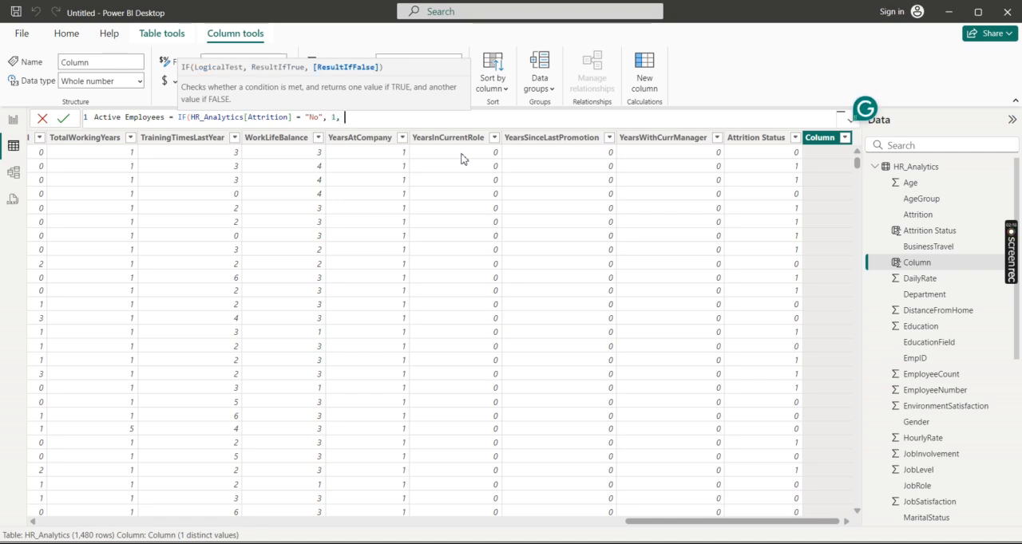
{"action": "type", "text": "0)"}
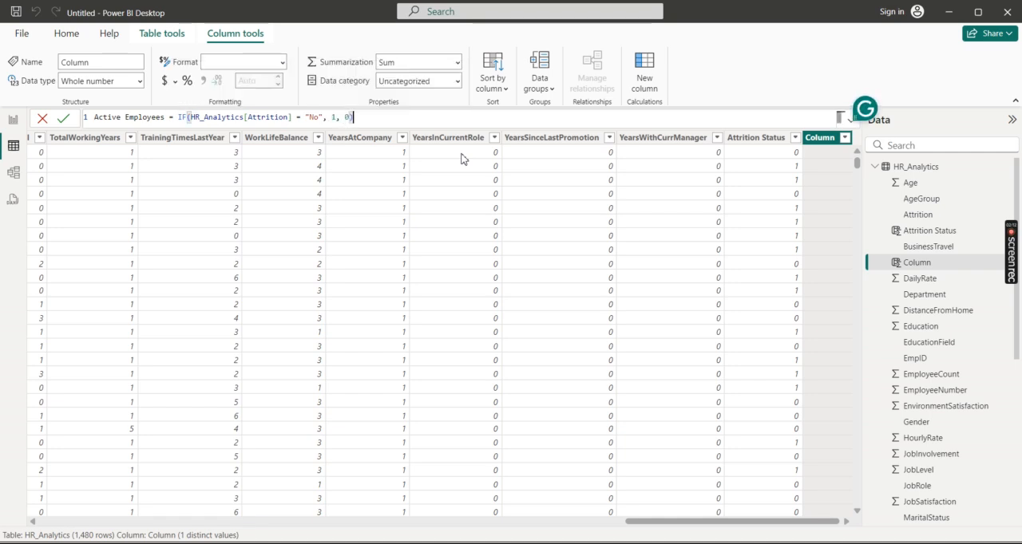
{"action": "key", "text": "Return"}
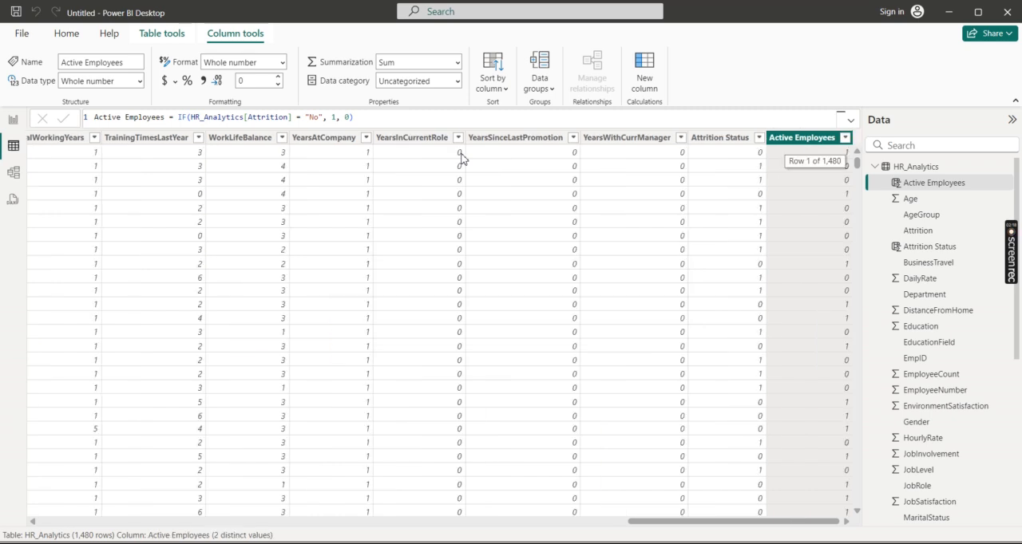
Step: Add a calculated column named Attrition Rate to the HR_Analytics table
{"action": "left_click", "coordinate": [1008, 168]}
{"action": "left_click", "coordinate": [964, 189]}
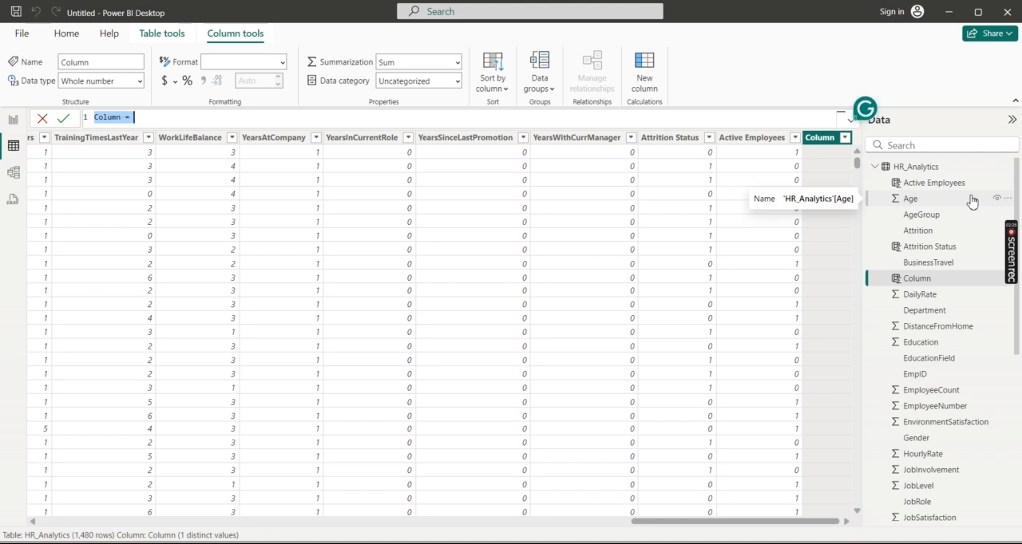
{"action": "type", "text": "A"}
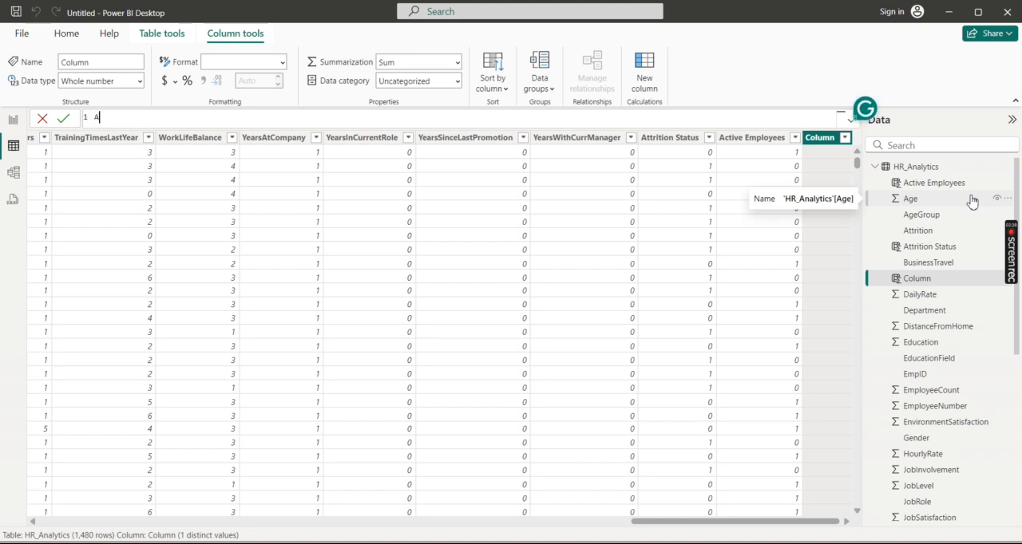
{"action": "type", "text": "ttrition Rate"}
{"action": "type", "text": " = "}
{"action": "type", "text": "attr"}
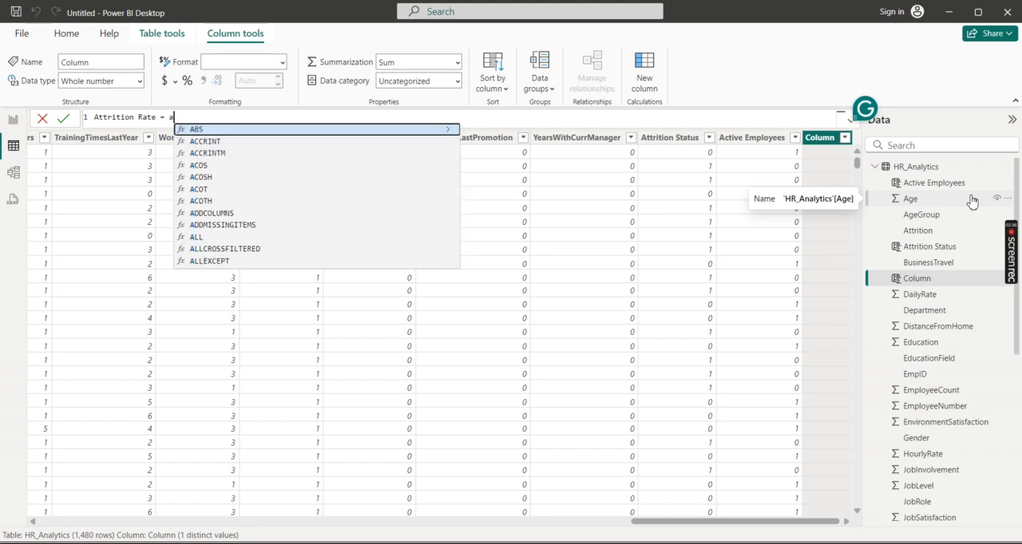
{"action": "key", "text": "BackSpace"}
{"action": "key", "text": "BackSpace"}
{"action": "key", "text": "BackSpace"}
{"action": "key", "text": "BackSpace"}
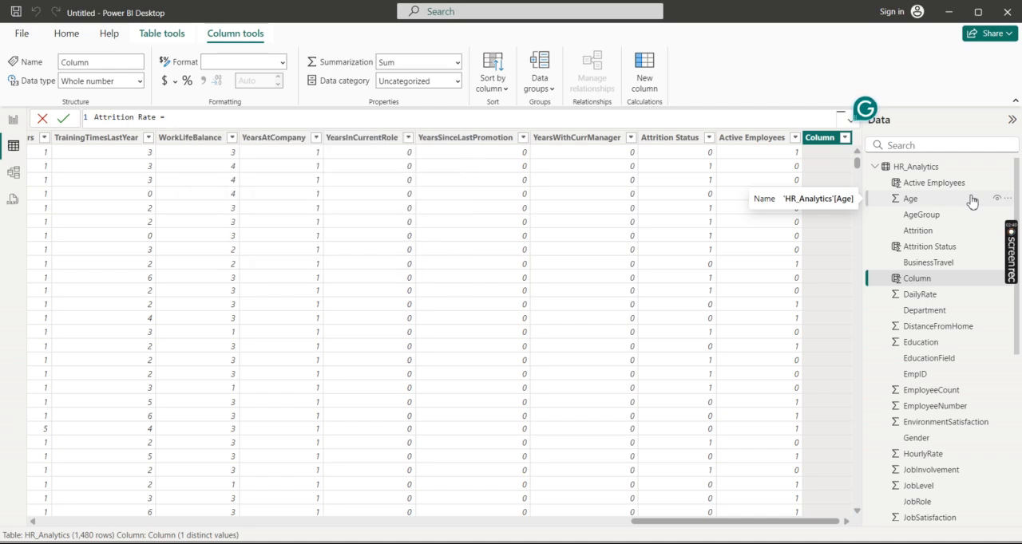
Step: Enter SUM(HR_Analytics[Attrition Status]) as the expression of the Attrition Rate column
{"action": "type", "text": "sum"}
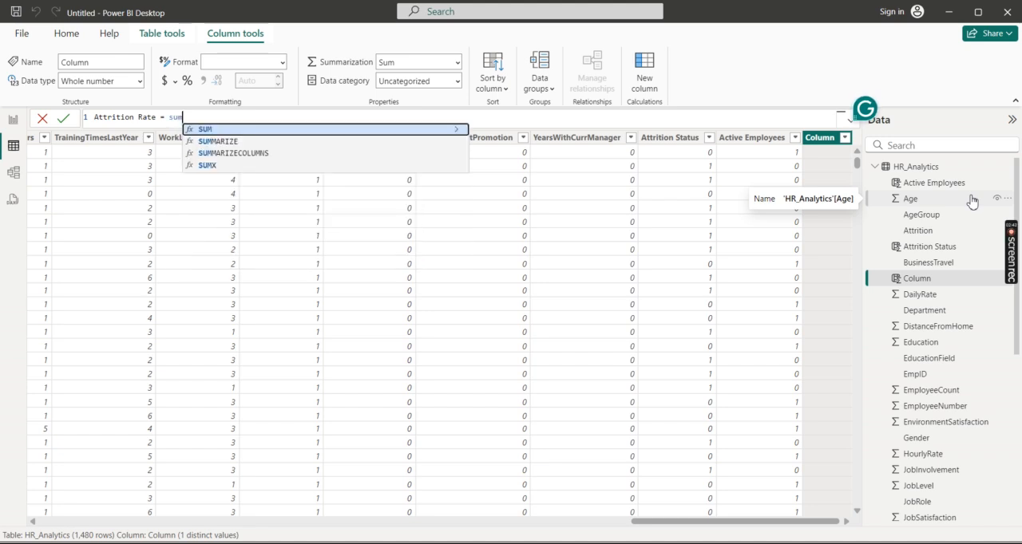
{"action": "key", "text": "Tab"}
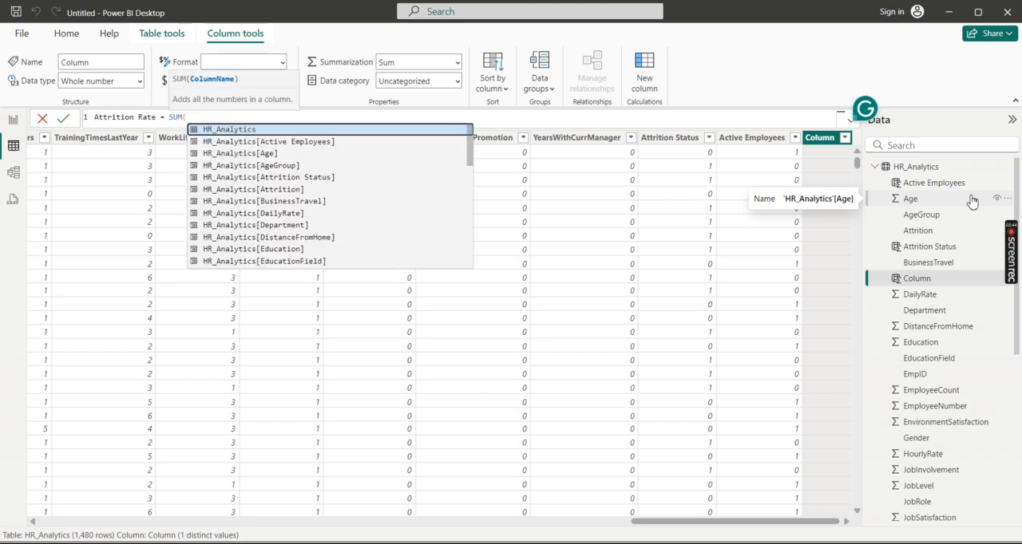
{"action": "type", "text": "attr"}
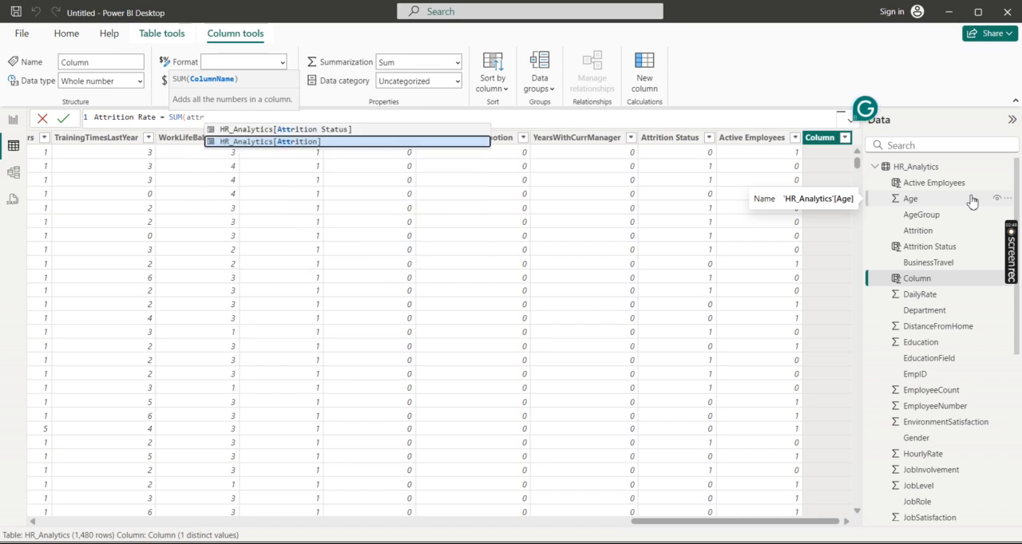
{"action": "key", "text": "Up"}
{"action": "key", "text": "Tab"}
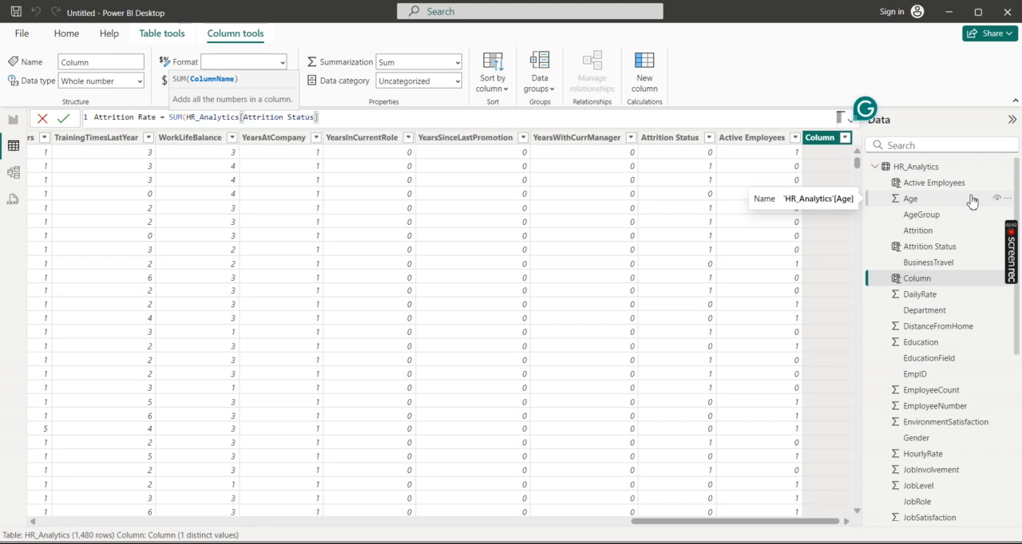
{"action": "type", "text": ")"}
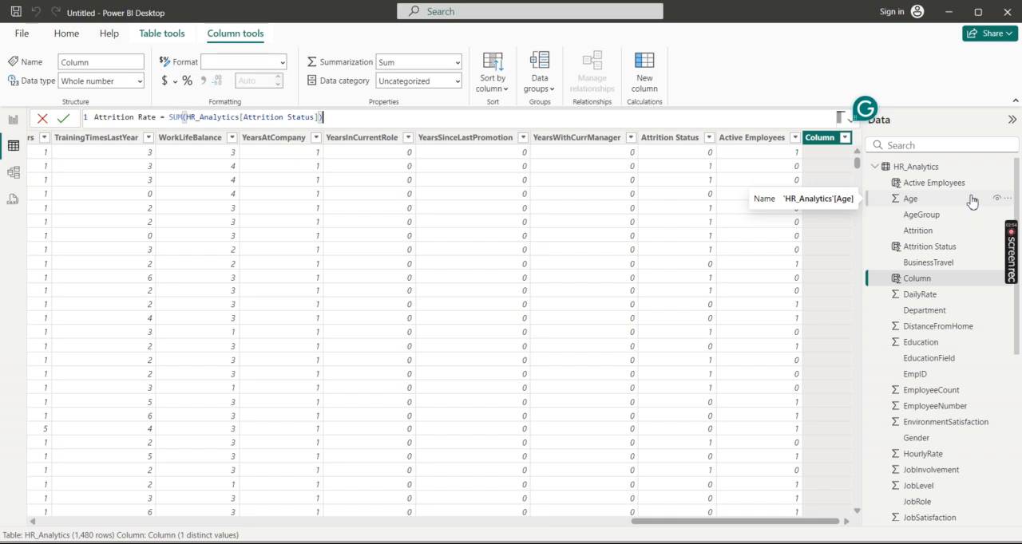
Step: Wrap the SUM expression in a DIVIDE function so that it serves as the numerator
{"action": "left_click", "coordinate": [171, 117]}
{"action": "type", "text": "divide"}
{"action": "key", "text": "Tab"}
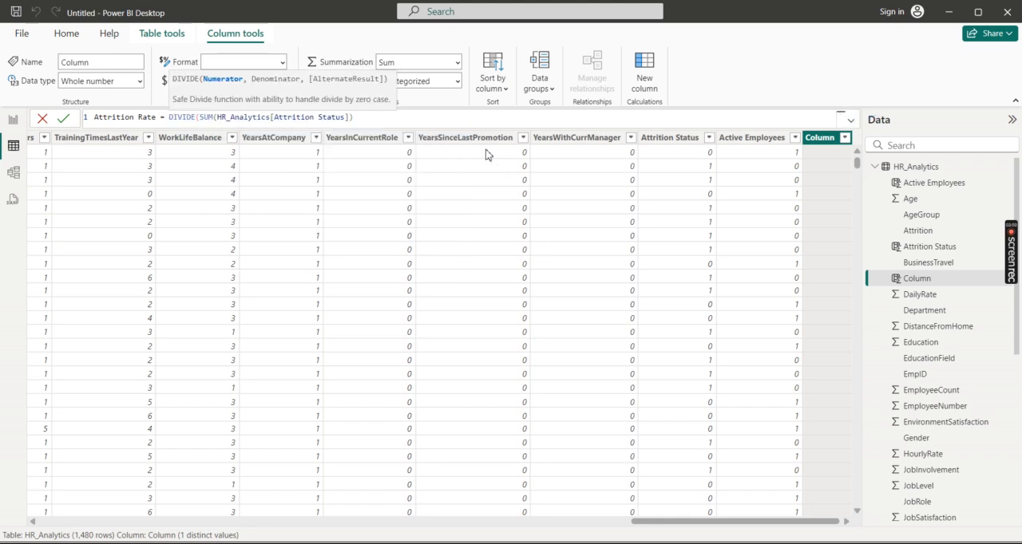
{"action": "left_click", "coordinate": [372, 119]}
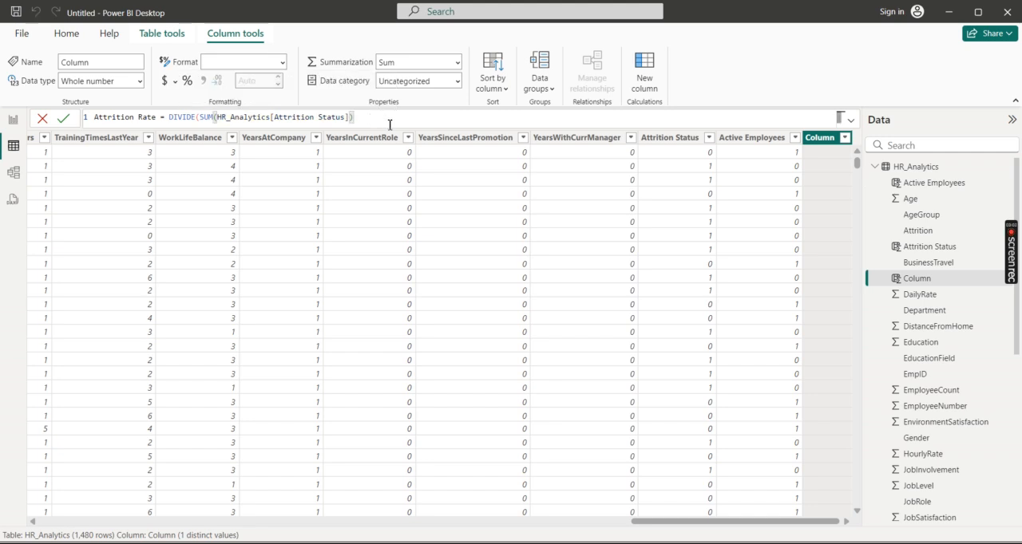
{"action": "type", "text": ", "}
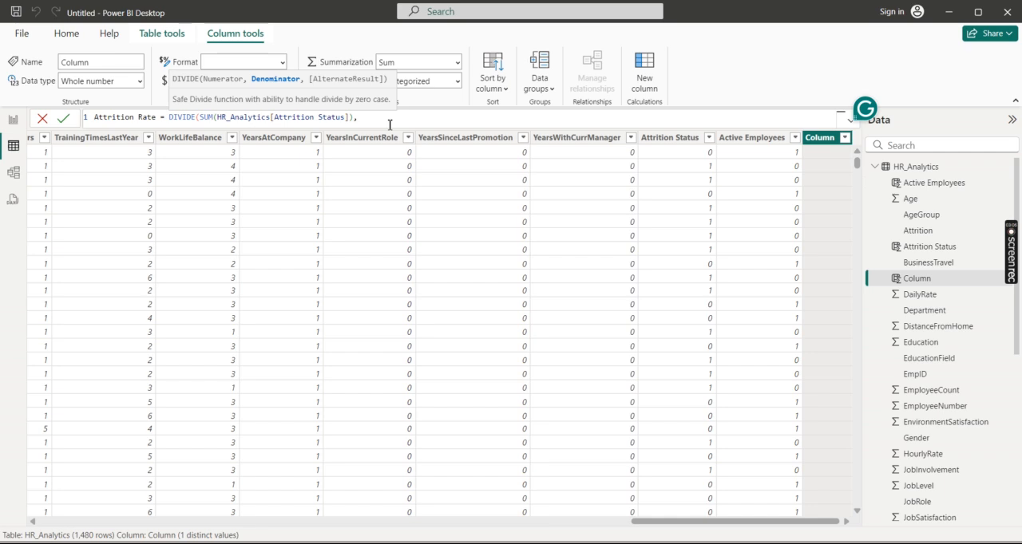
{"action": "type", "text": "cou"}
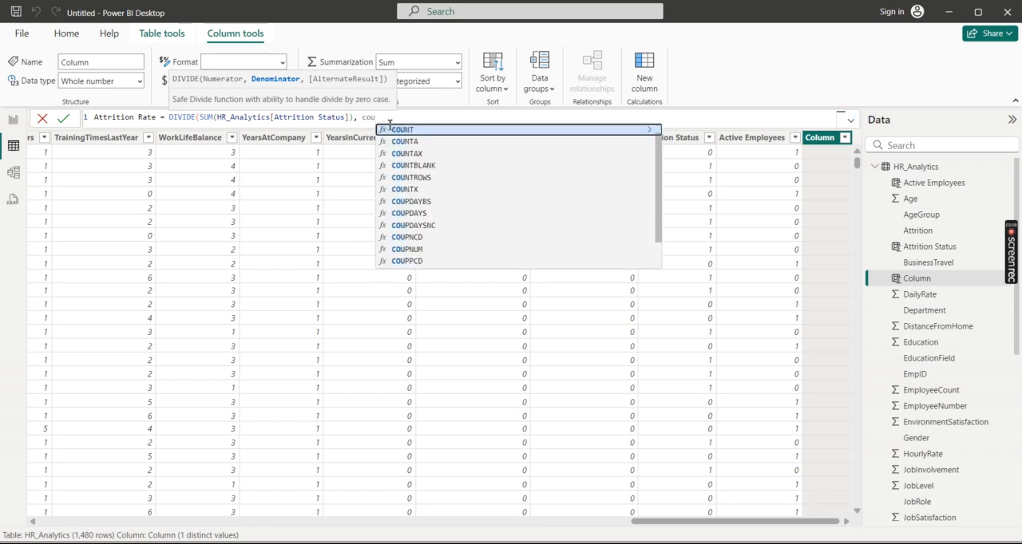
Step: Use COUNT(HR_Analytics[Attrition]) as the denominator, multiply the division by 100 and commit the Attrition Rate formula
{"action": "key", "text": "Tab"}
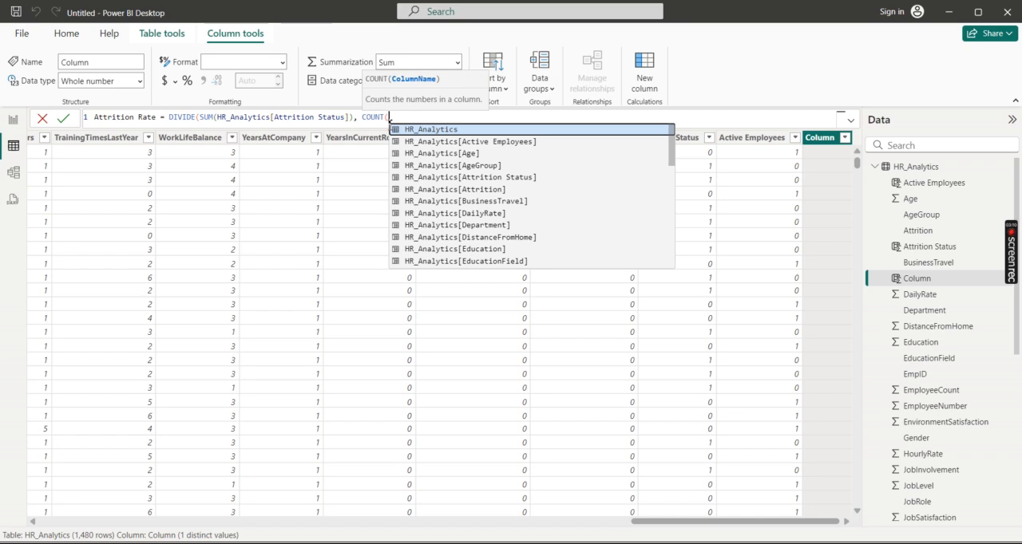
{"action": "type", "text": "Attr"}
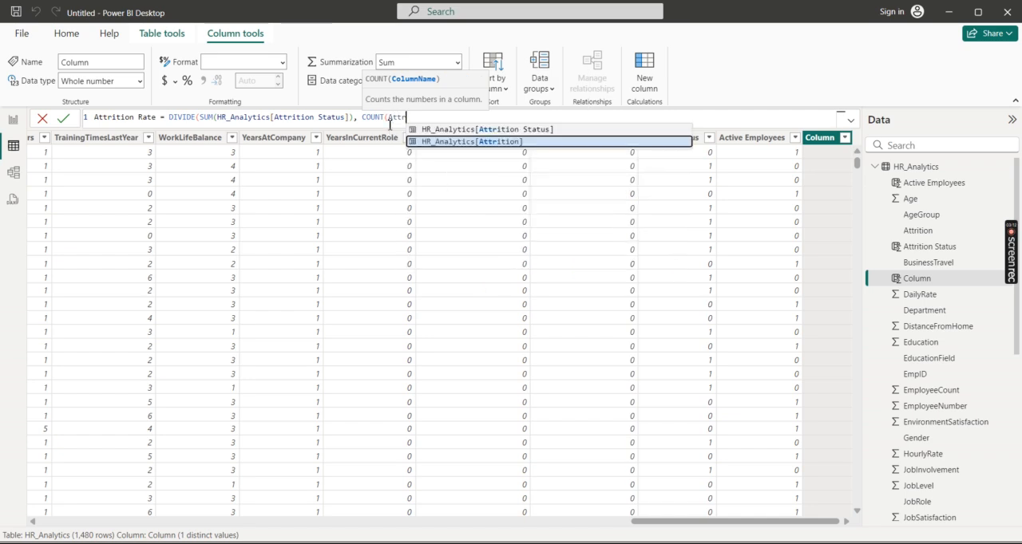
{"action": "key", "text": "Tab"}
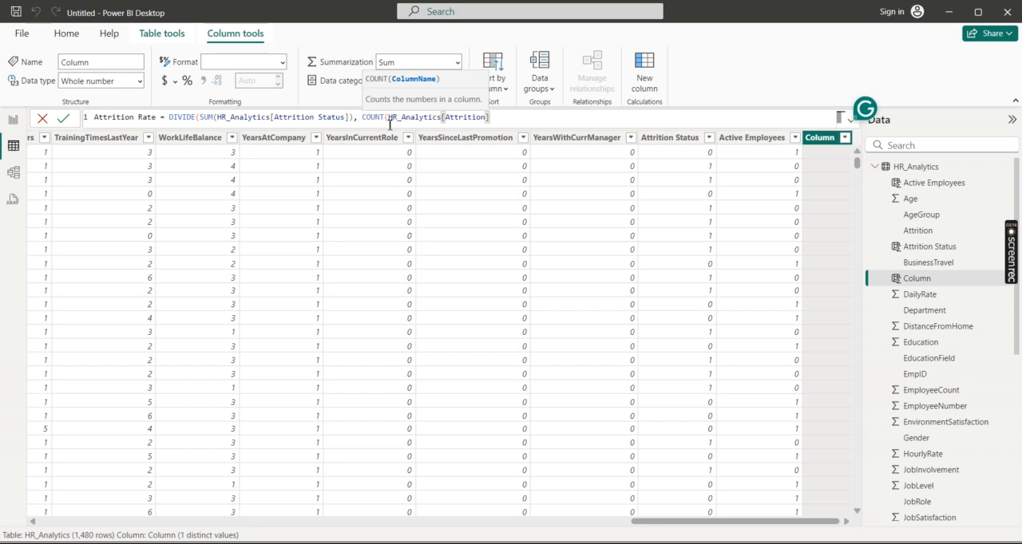
{"action": "type", "text": "))*100"}
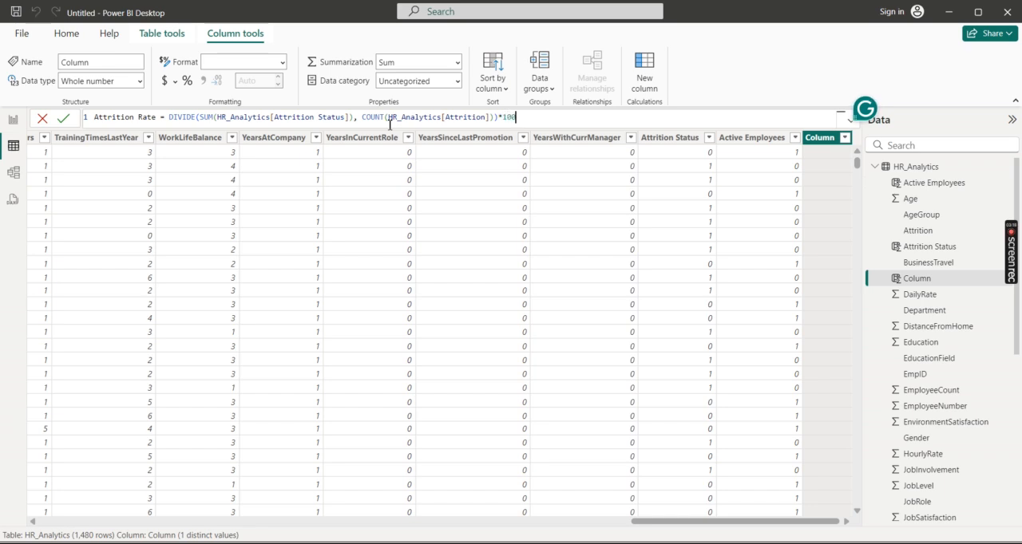
{"action": "key", "text": "Return"}
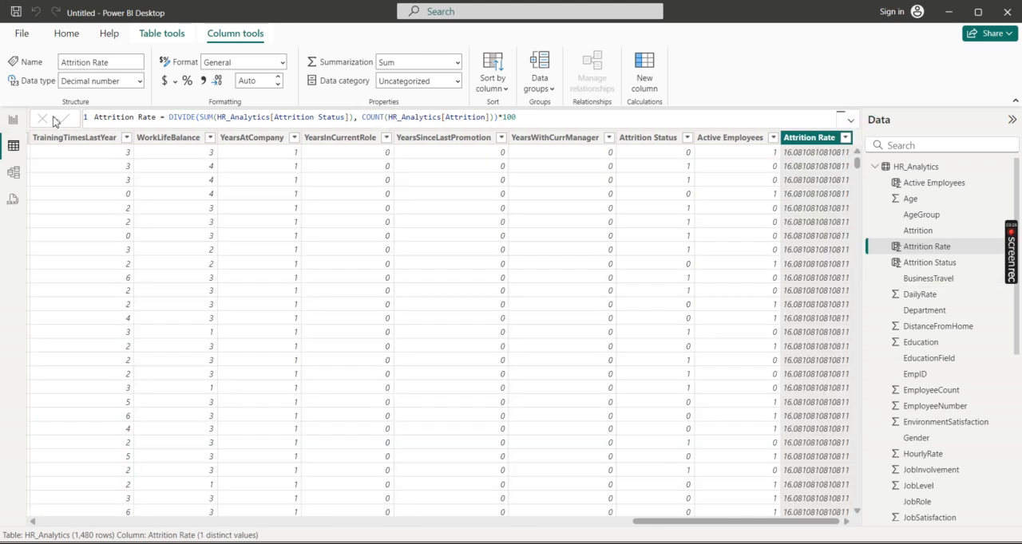
Step: Insert a new card visual on the empty report page and widen it across most of the canvas
{"action": "left_click", "coordinate": [14, 119]}
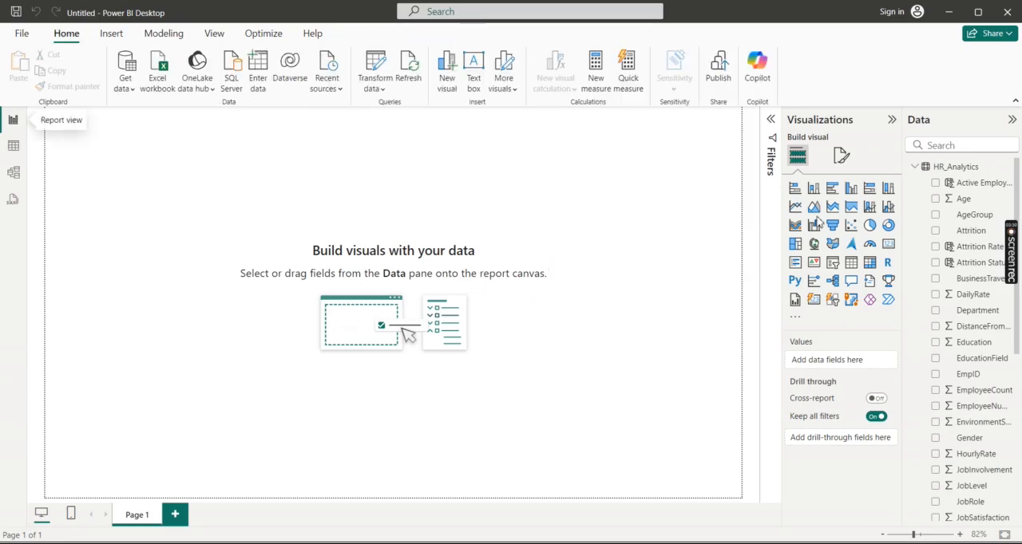
{"action": "left_click", "coordinate": [812, 302]}
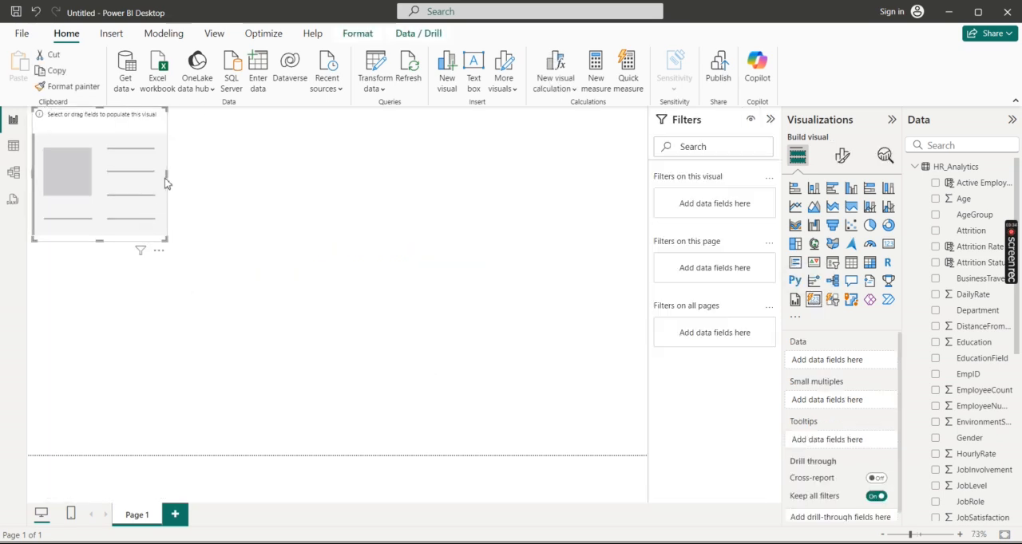
{"action": "left_click_drag", "start_coordinate": [168, 173], "coordinate": [561, 225]}
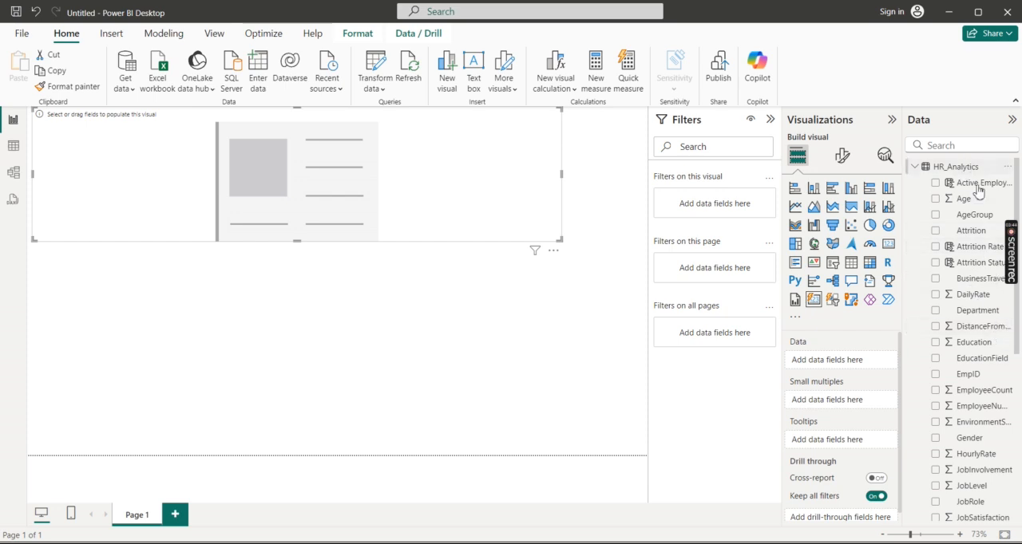
Step: Add EmployeeCount, Attrition Status and Attrition Rate to the card's data, with Attrition Rate aggregated as Average
{"action": "left_click_drag", "start_coordinate": [982, 391], "coordinate": [859, 366]}
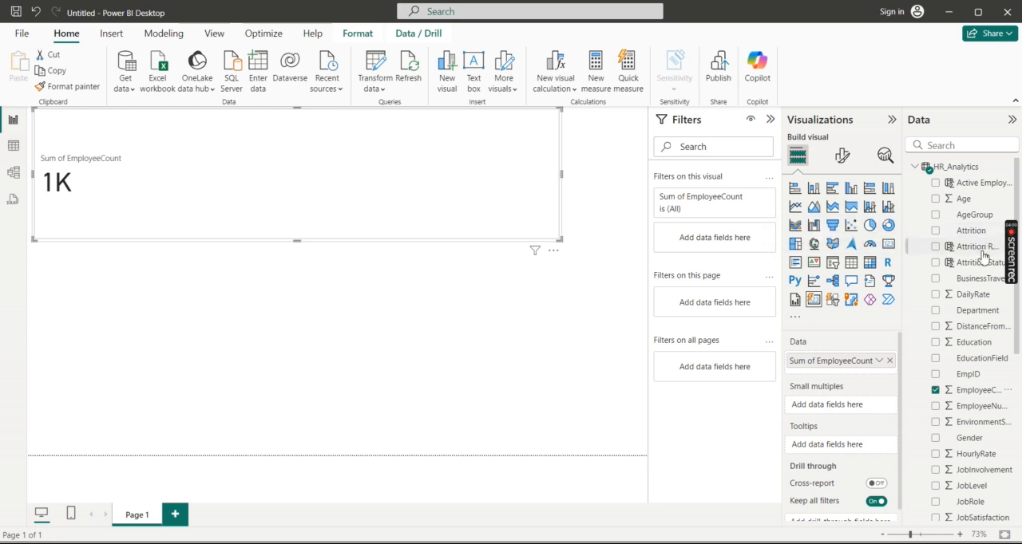
{"action": "left_click_drag", "start_coordinate": [983, 270], "coordinate": [856, 382]}
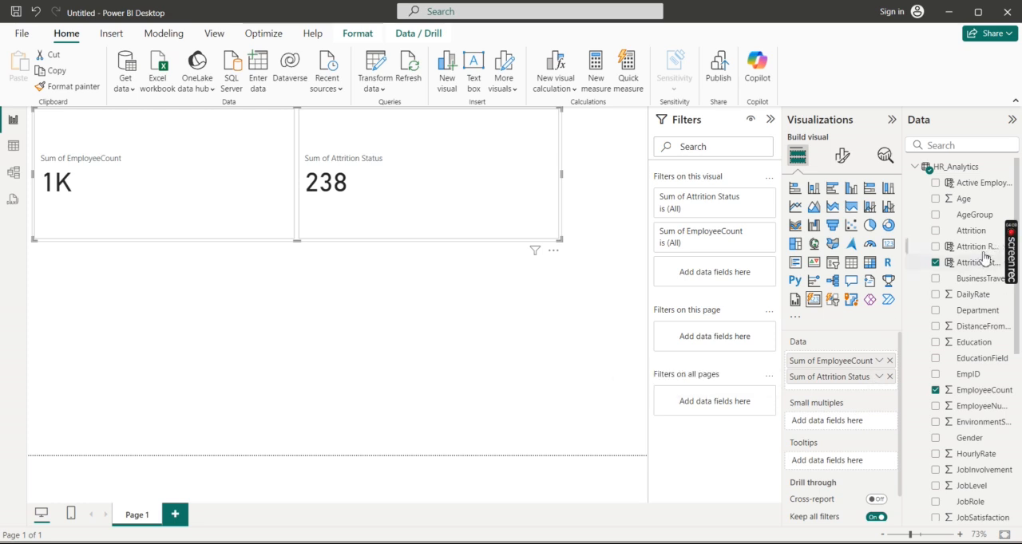
{"action": "left_click_drag", "start_coordinate": [983, 253], "coordinate": [855, 389]}
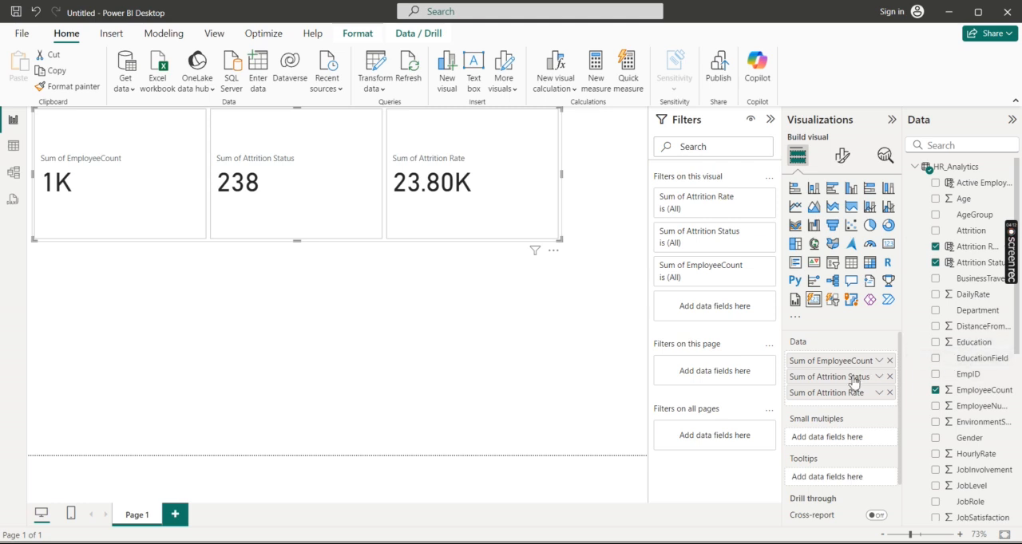
{"action": "left_click", "coordinate": [880, 393]}
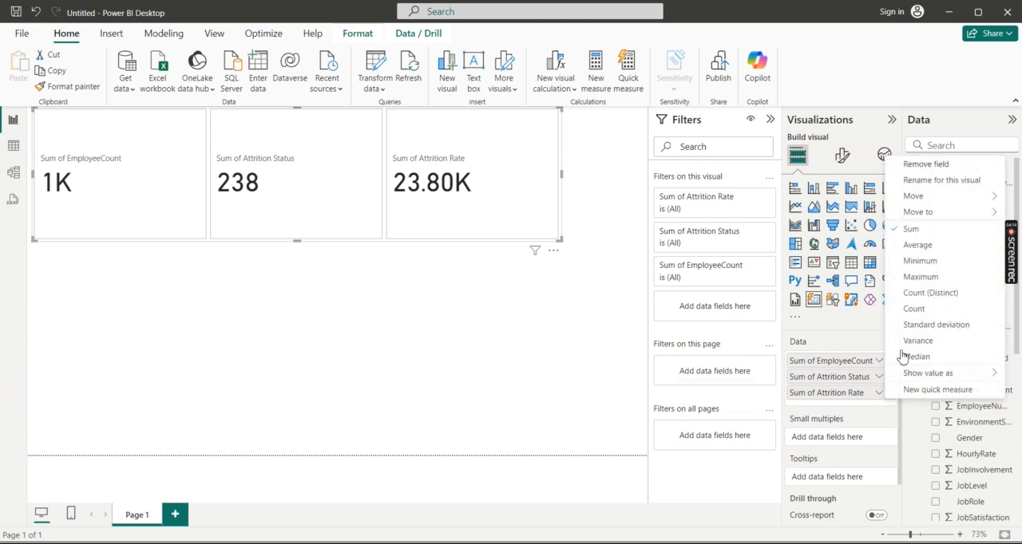
{"action": "left_click", "coordinate": [910, 244]}
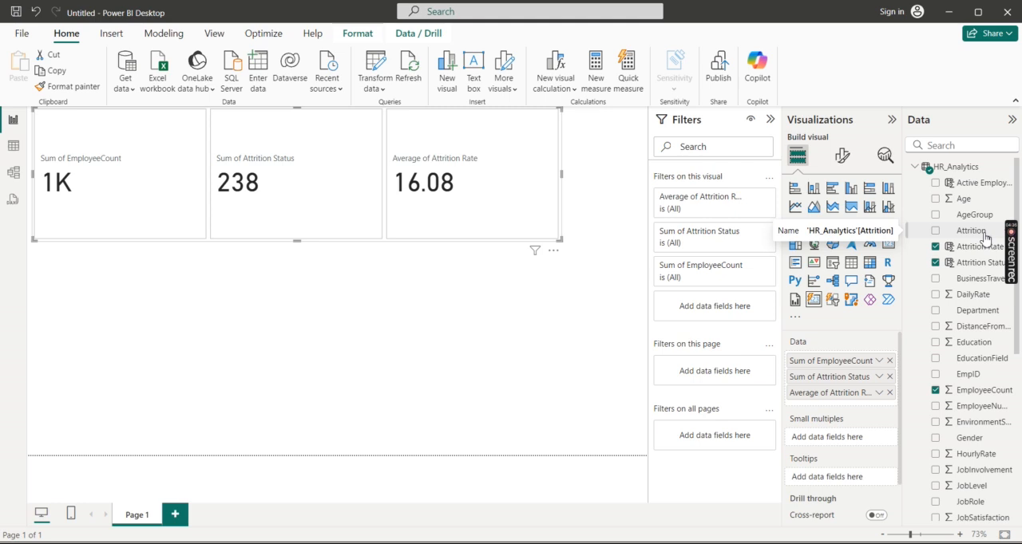
Step: Add Active Employees and Age to the card's data, with Age aggregated as Average
{"action": "left_click_drag", "start_coordinate": [993, 189], "coordinate": [870, 397]}
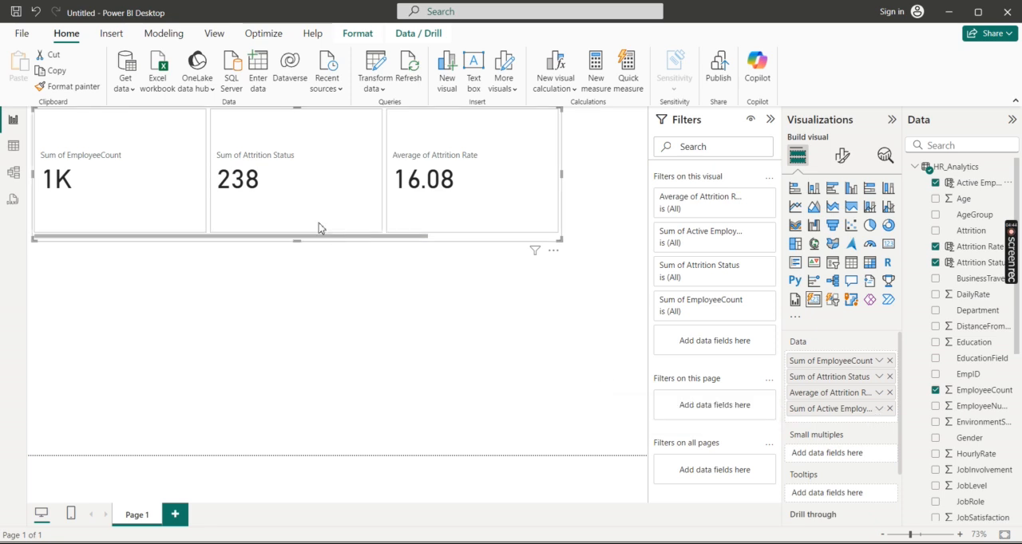
{"action": "left_click_drag", "start_coordinate": [354, 237], "coordinate": [501, 245]}
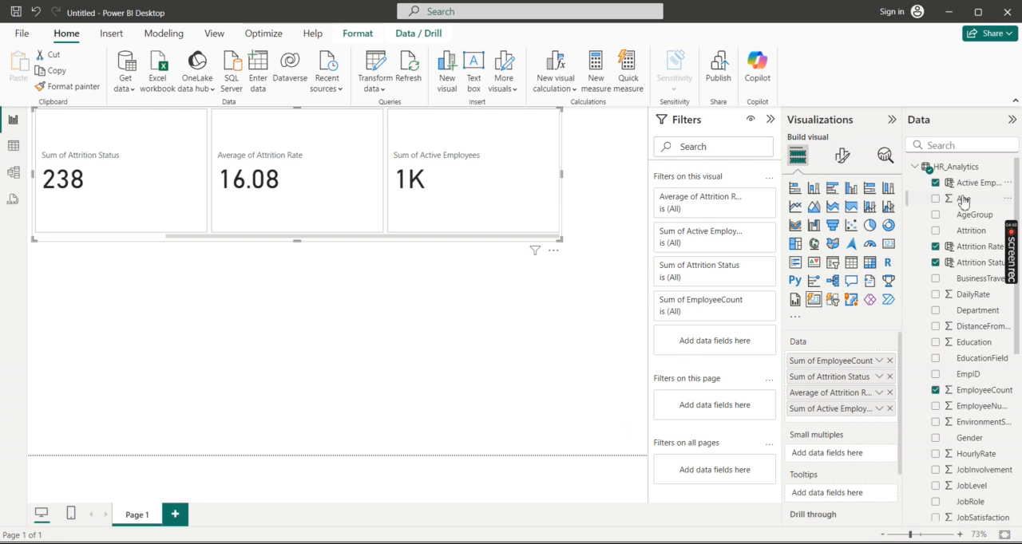
{"action": "left_click_drag", "start_coordinate": [979, 200], "coordinate": [876, 425]}
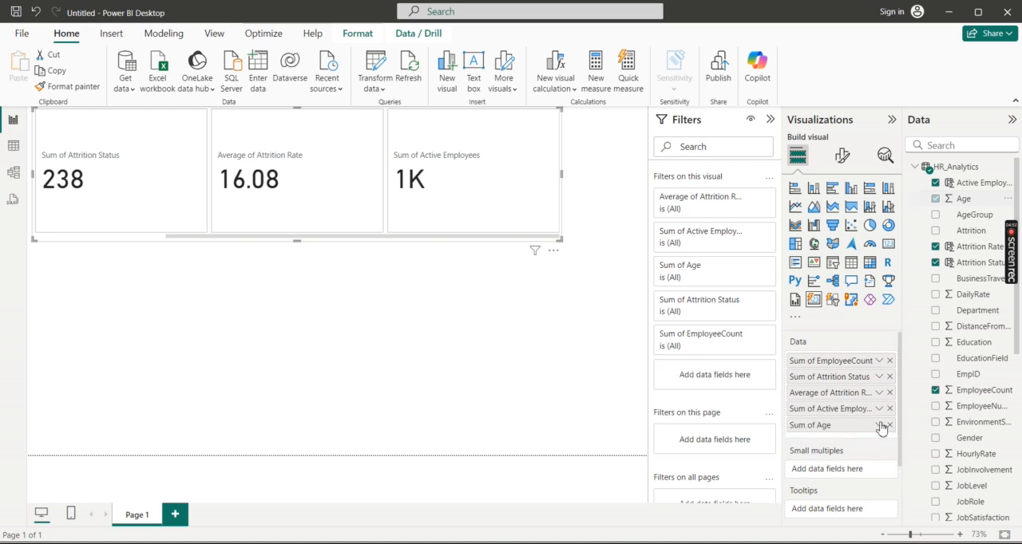
{"action": "left_click", "coordinate": [878, 425]}
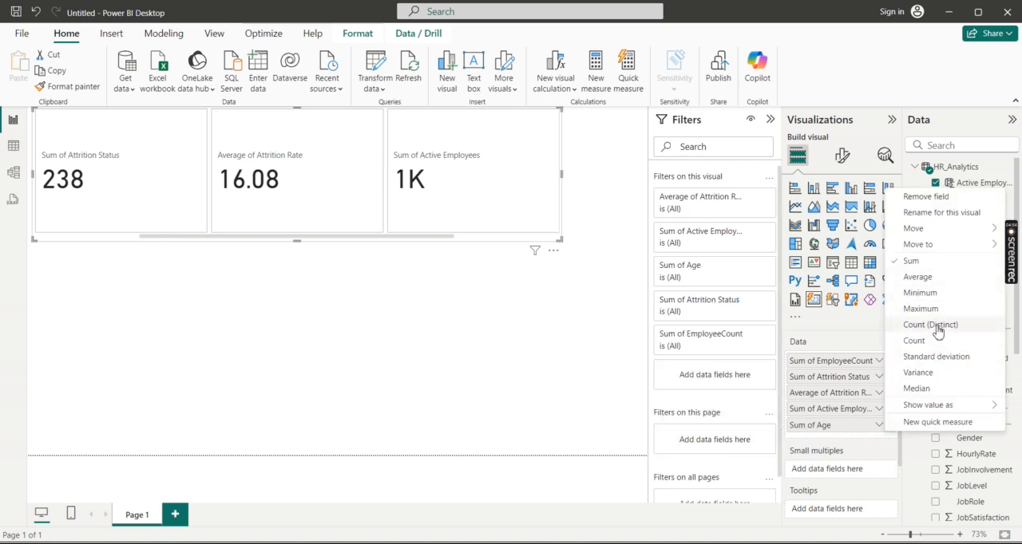
{"action": "left_click", "coordinate": [930, 277]}
{"action": "left_click_drag", "start_coordinate": [444, 237], "coordinate": [559, 249]}
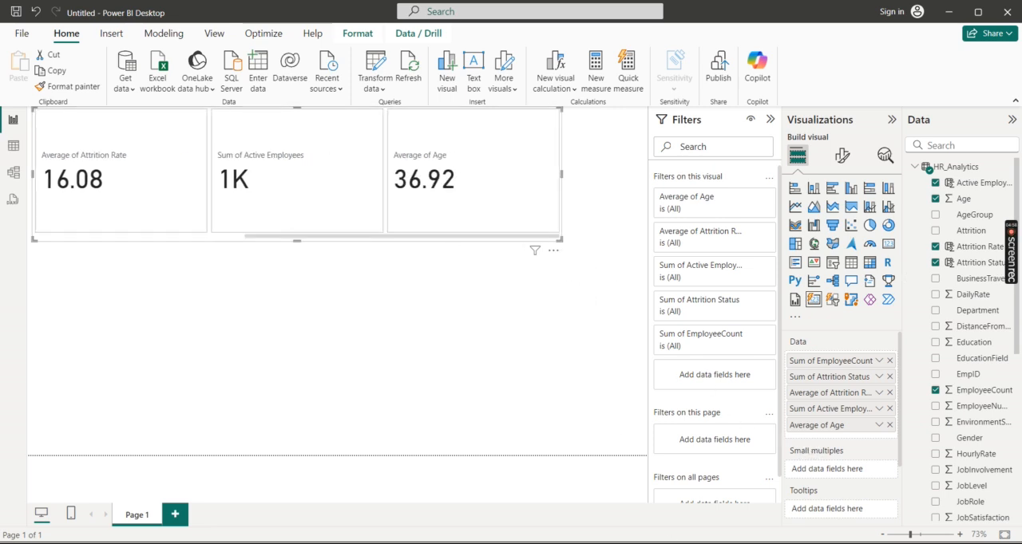
Step: Bring up the open Tableau Public windows to find the hr analytics workbook
{"action": "mouse_move", "coordinate": [639, 543]}
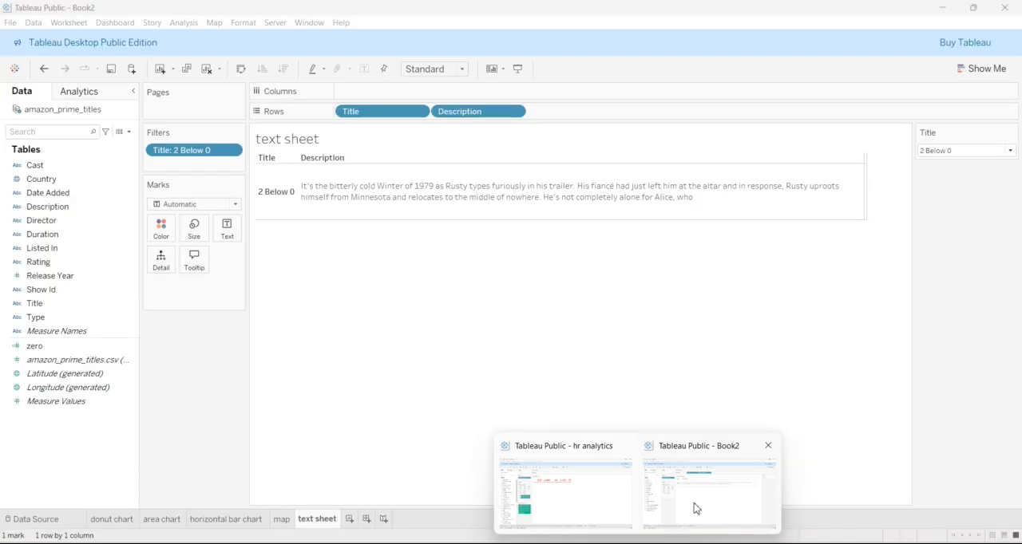